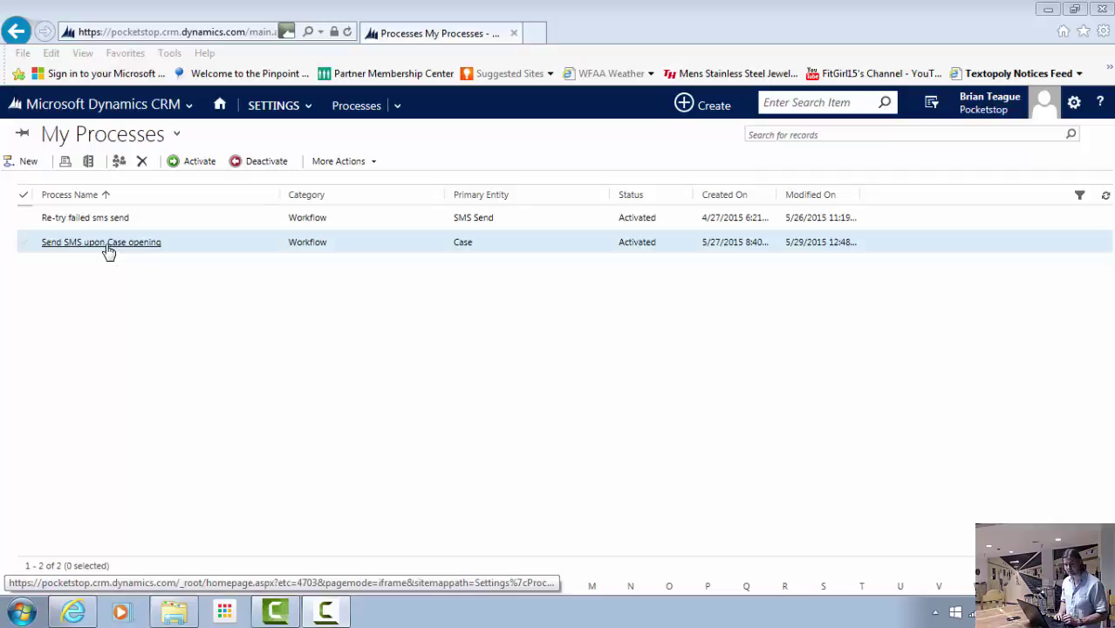
pyautogui.click(108, 249)
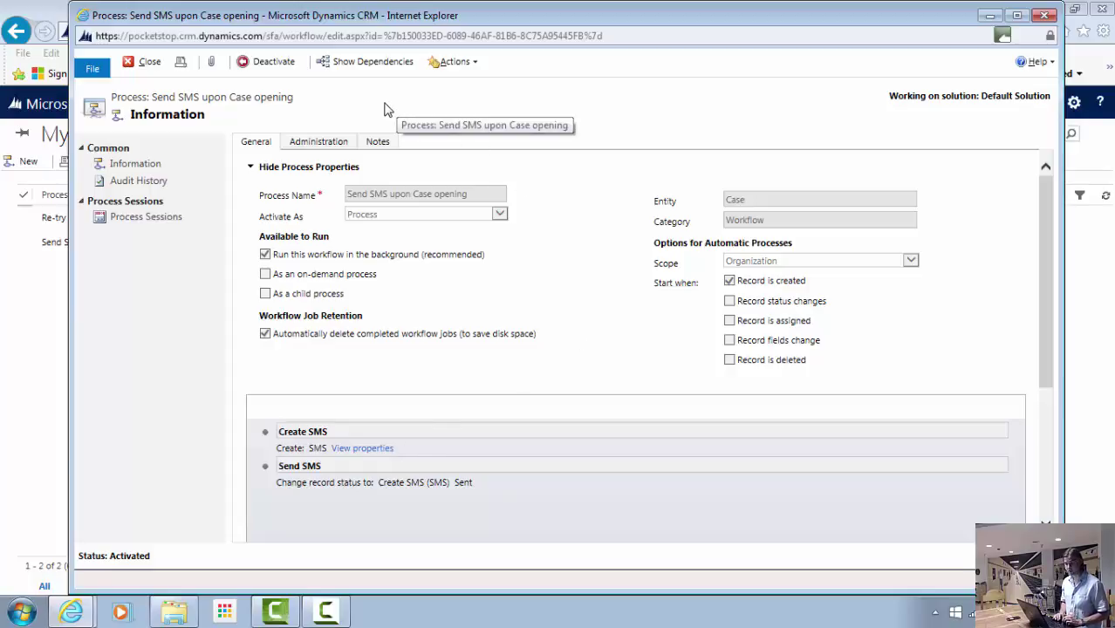
pyautogui.click(147, 63)
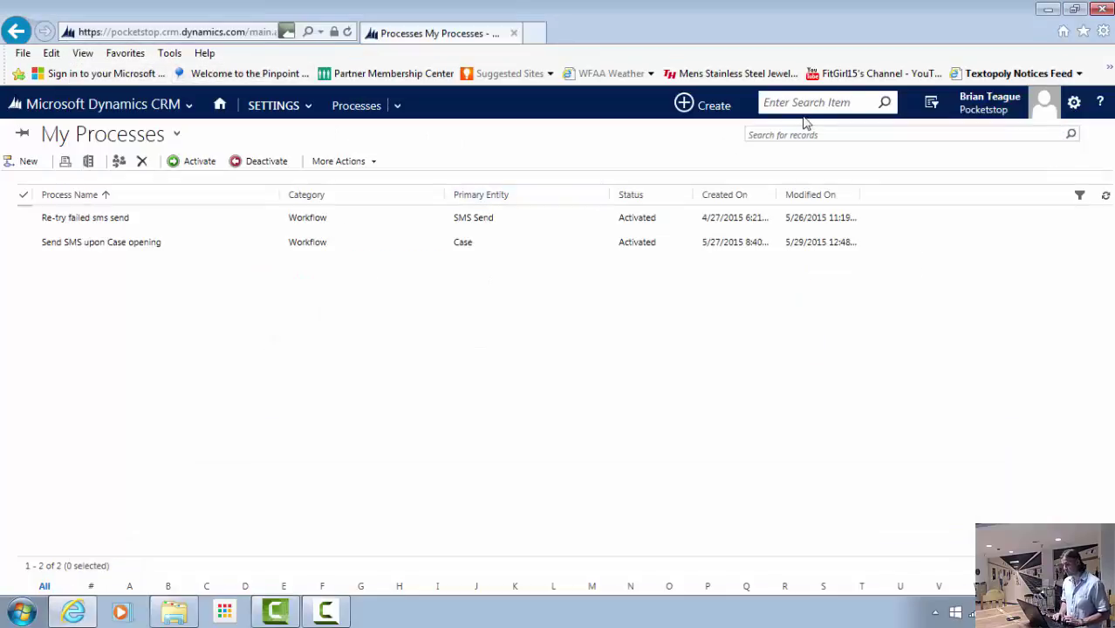
# - Search for 'pocketstop', open the Pocketstop account, and scroll down to its Recent Cases
pyautogui.click(807, 104)
pyautogui.write('po')
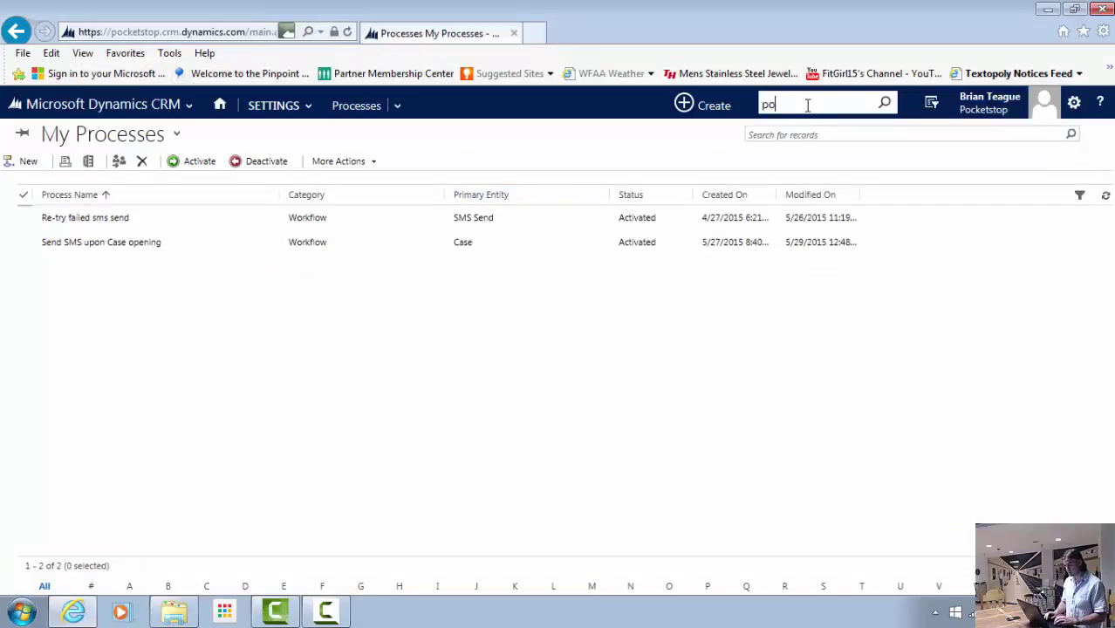
pyautogui.write('ckets')
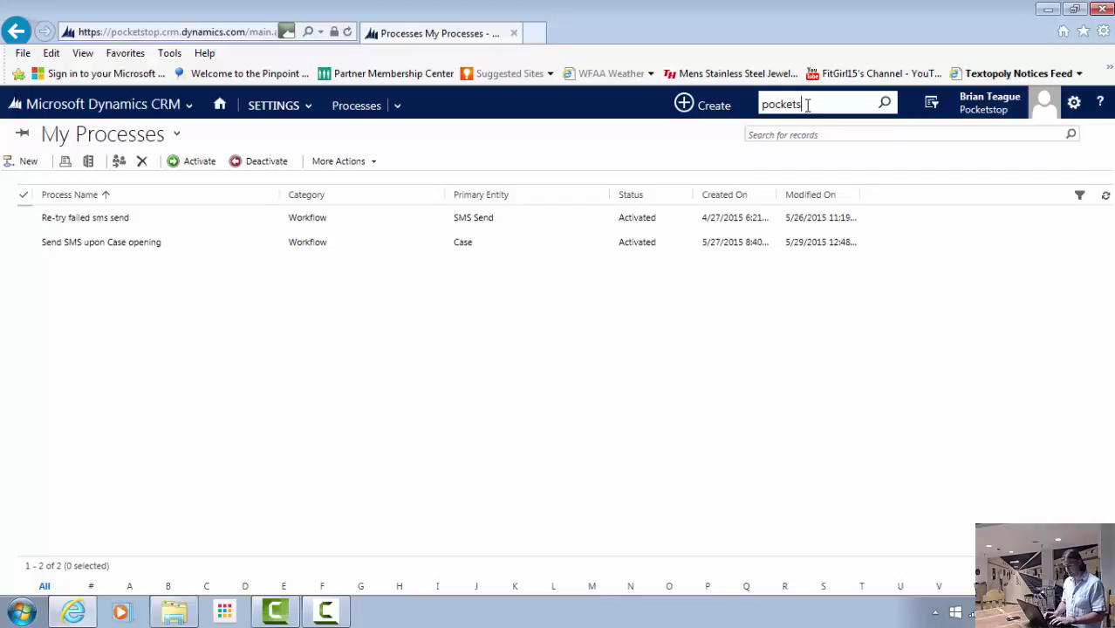
pyautogui.write('top')
pyautogui.press('Return')
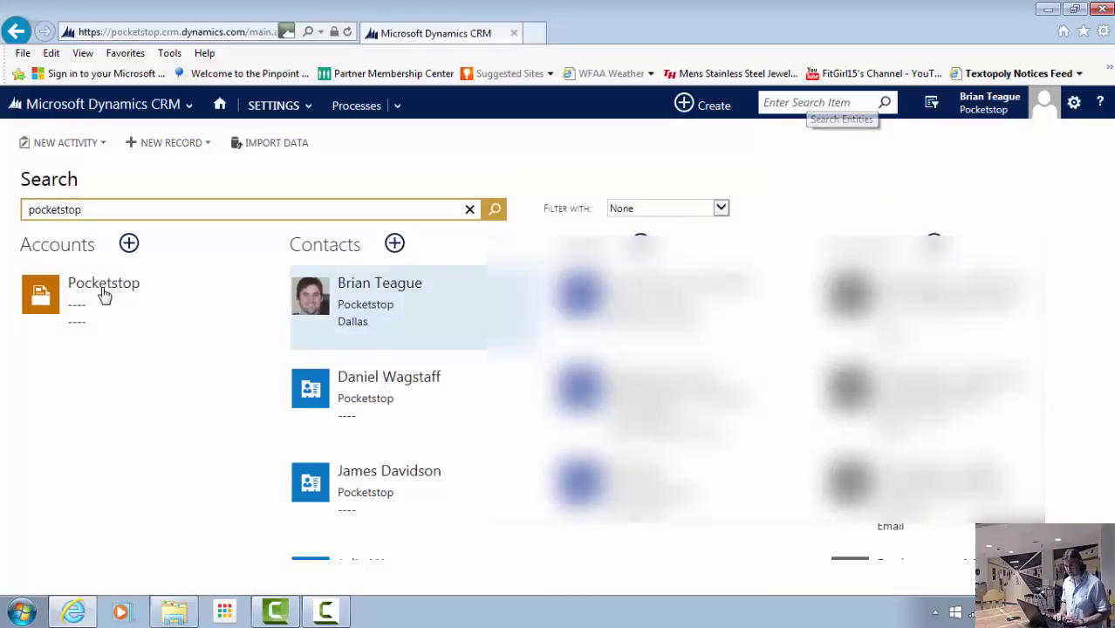
pyautogui.click(98, 288)
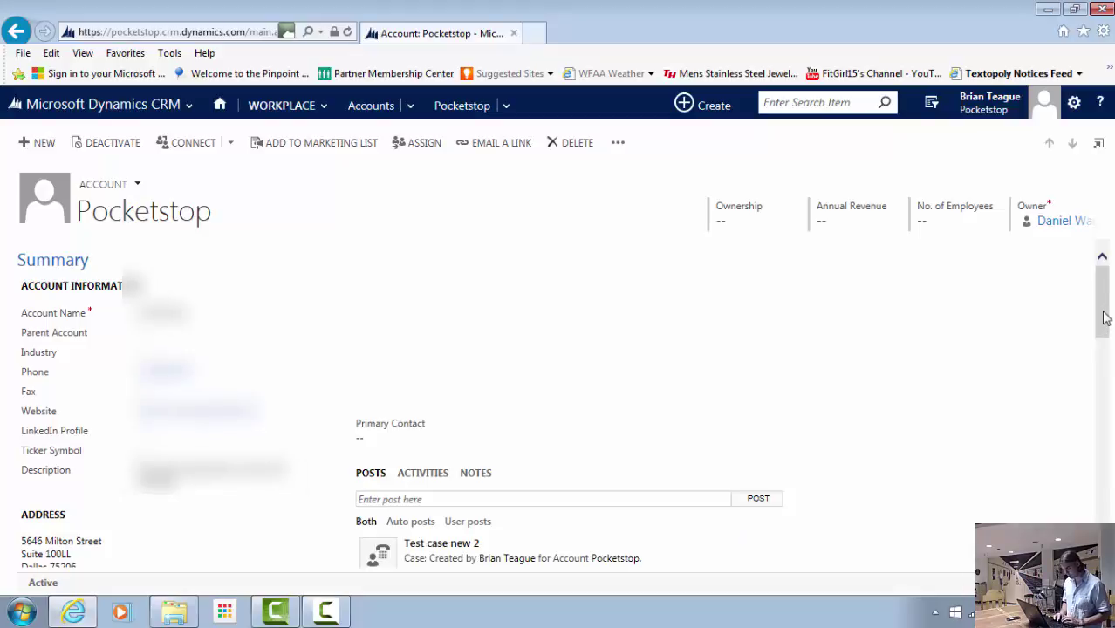
pyautogui.moveTo(1106, 314); pyautogui.dragTo(1106, 334)
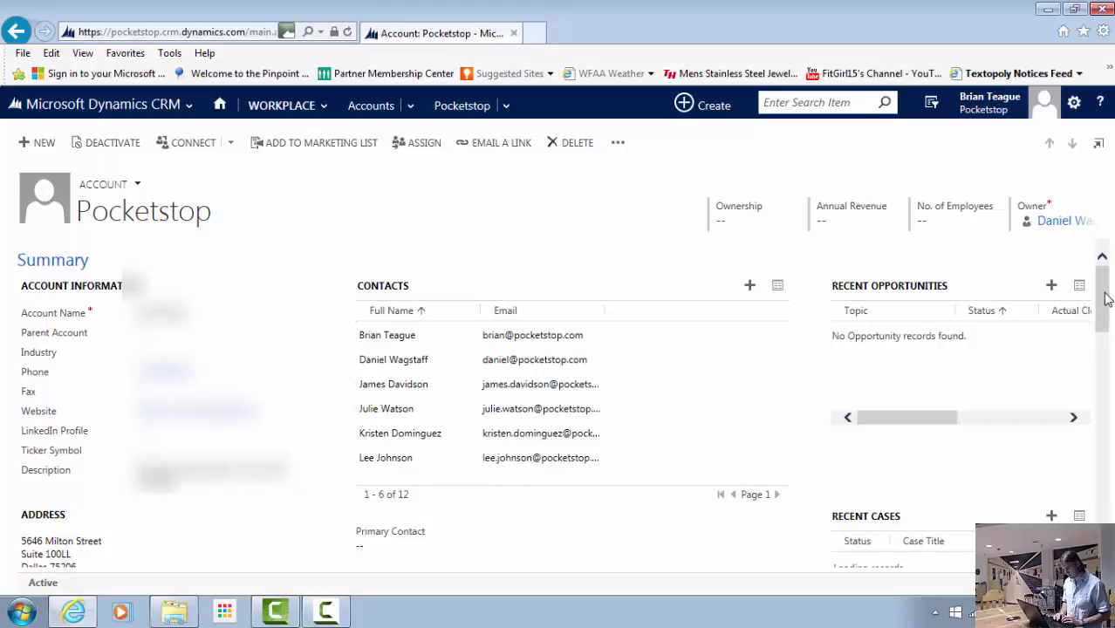
pyautogui.scroll(-3, 1105, 330)
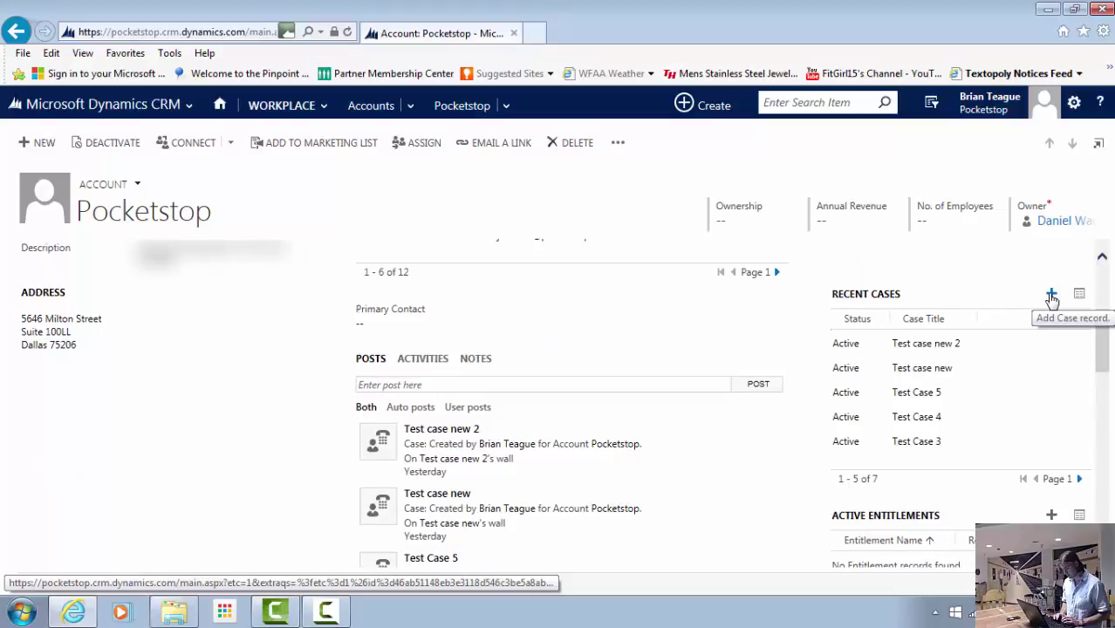
# - Add a new Pocketstop case titled 'New test case' with subject Default Subject
pyautogui.click(1051, 296)
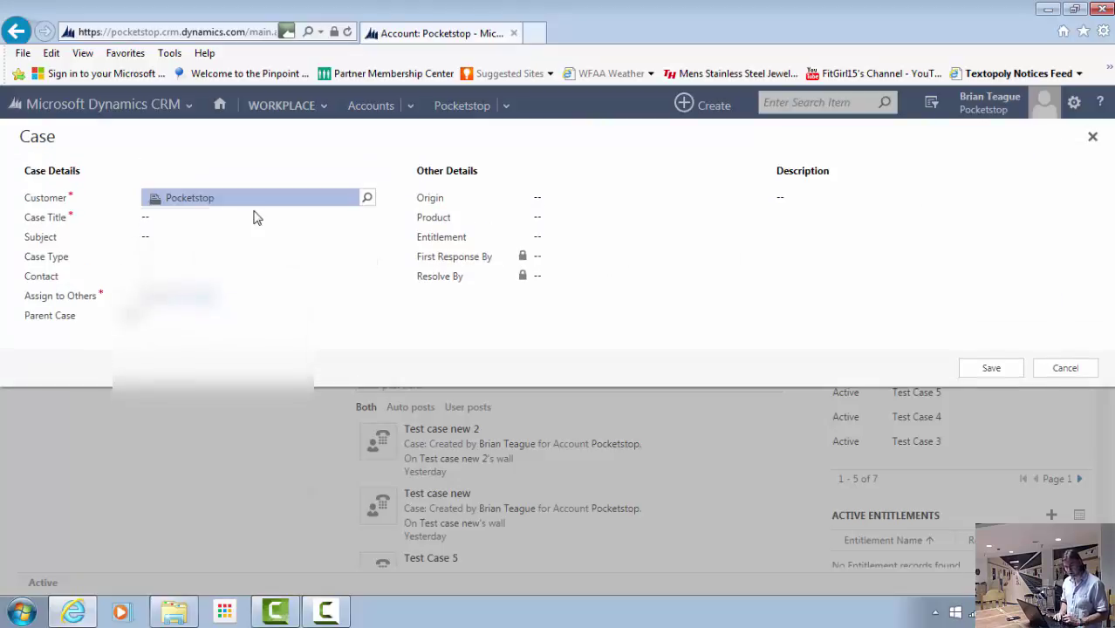
pyautogui.click(254, 216)
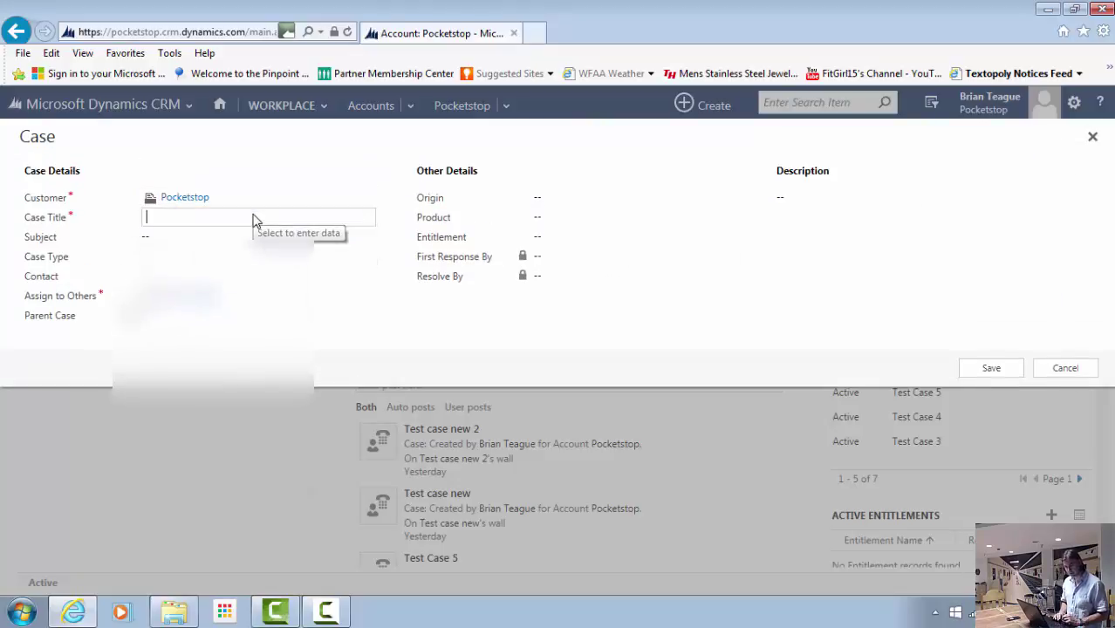
pyautogui.write('N')
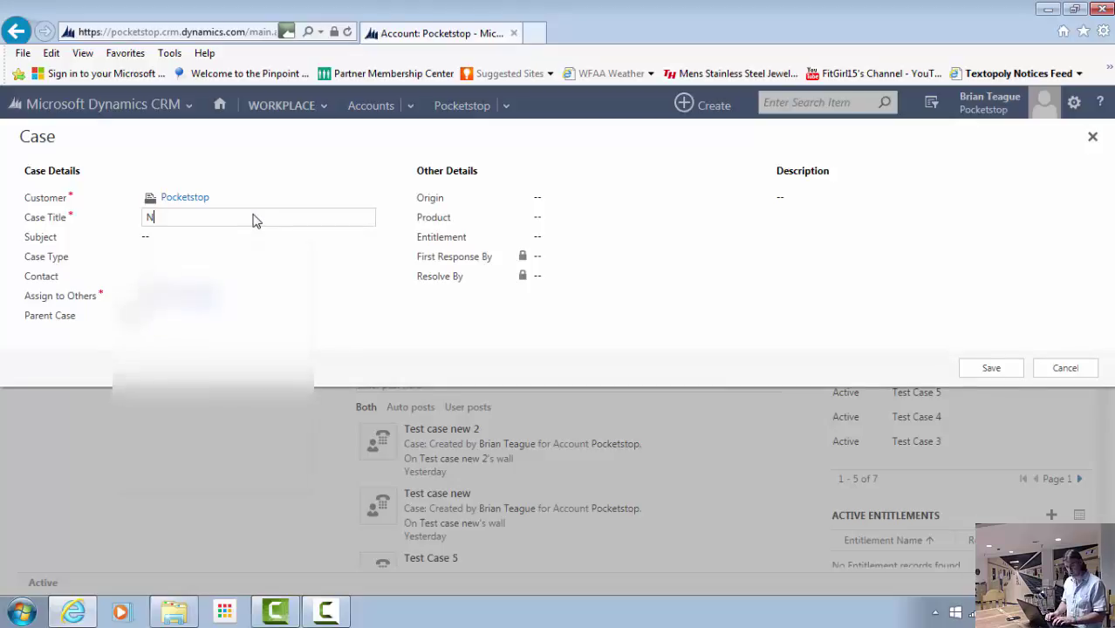
pyautogui.write('ew test case')
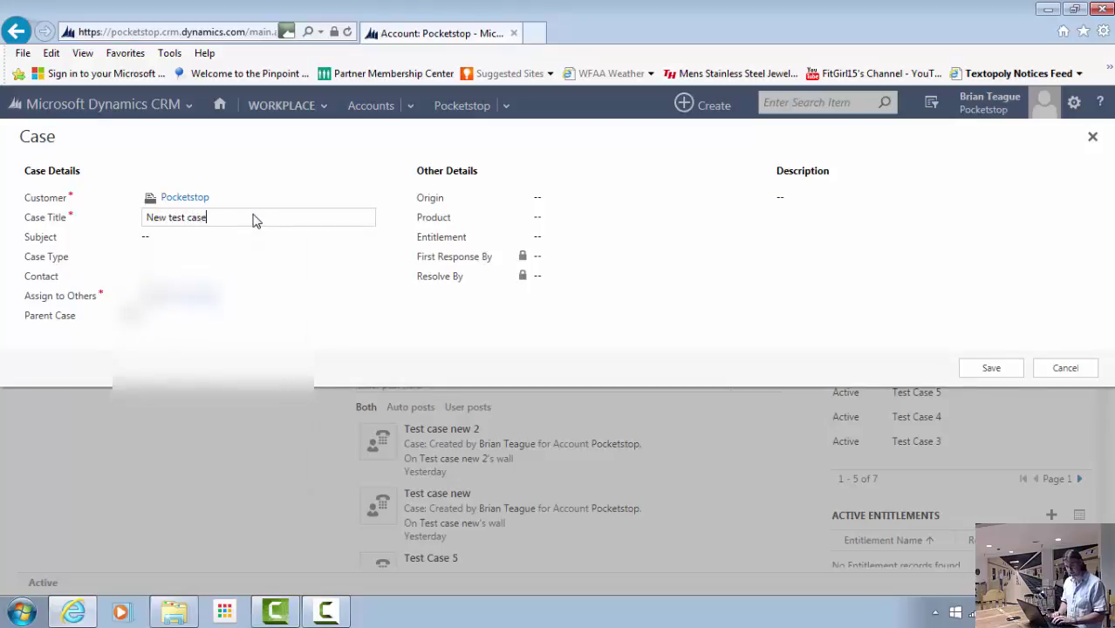
pyautogui.press('Tab')
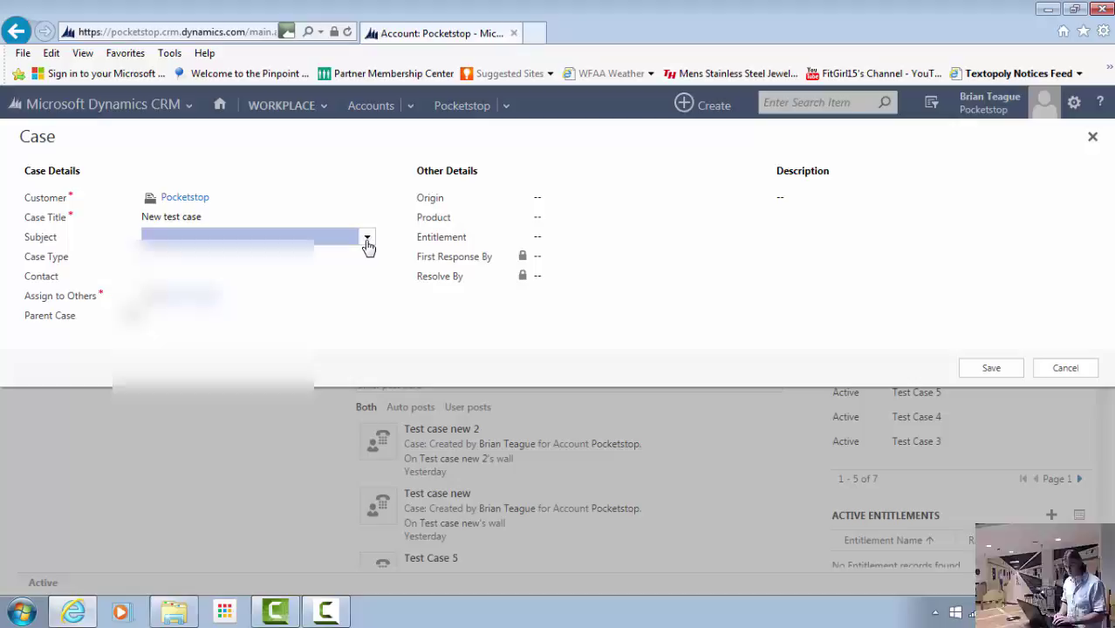
pyautogui.click(366, 237)
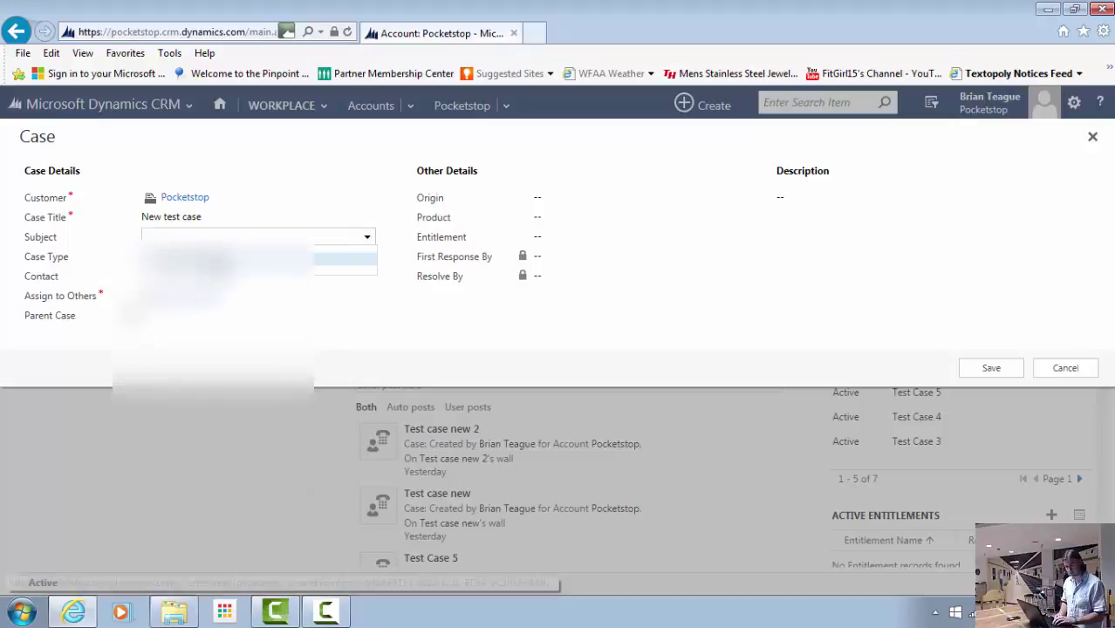
pyautogui.click(214, 255)
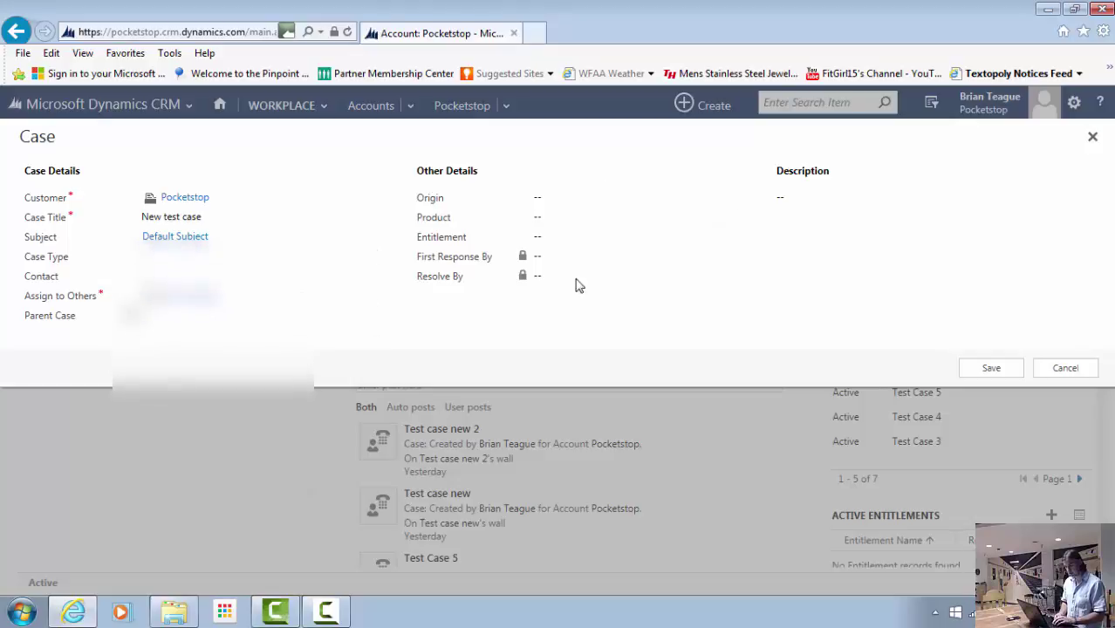
# - Enter the description 'Test case description.' and save the case
pyautogui.click(818, 207)
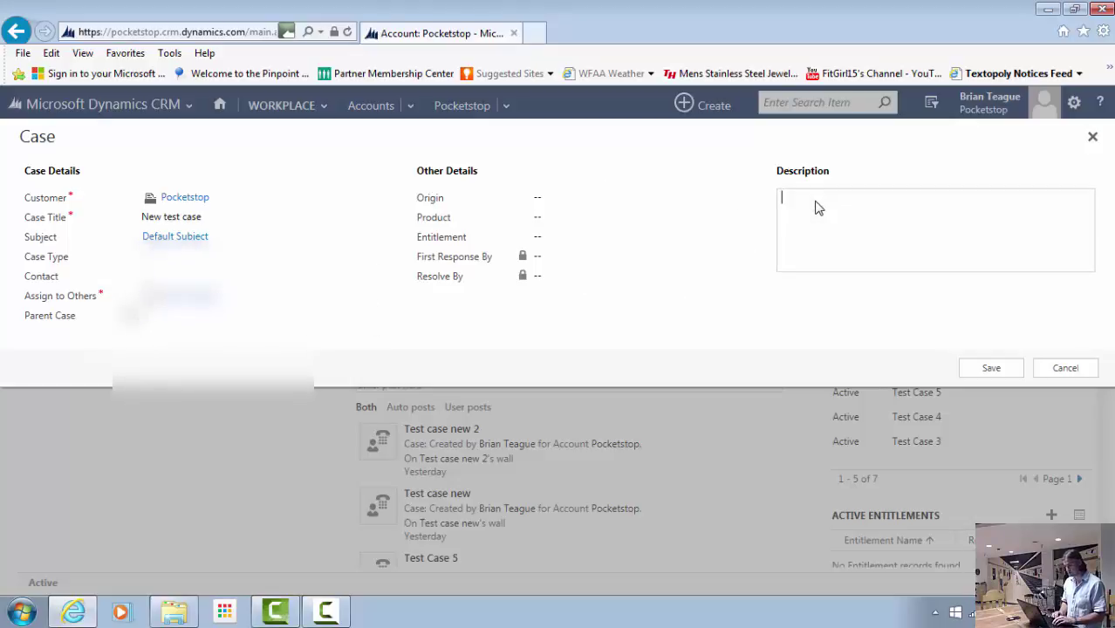
pyautogui.write('Test c')
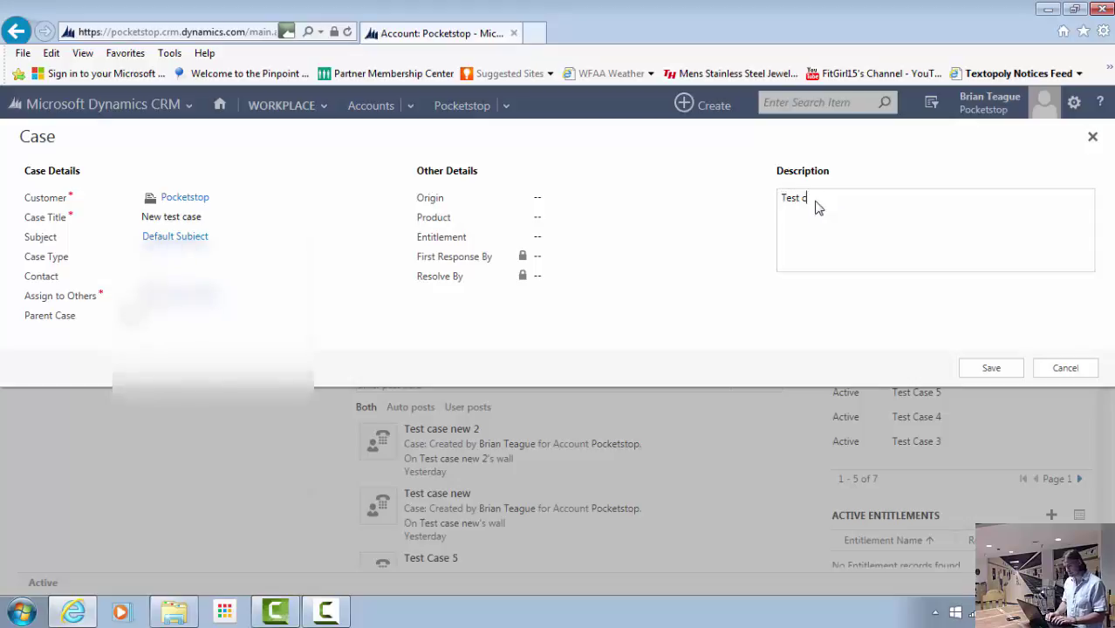
pyautogui.write('ase description.')
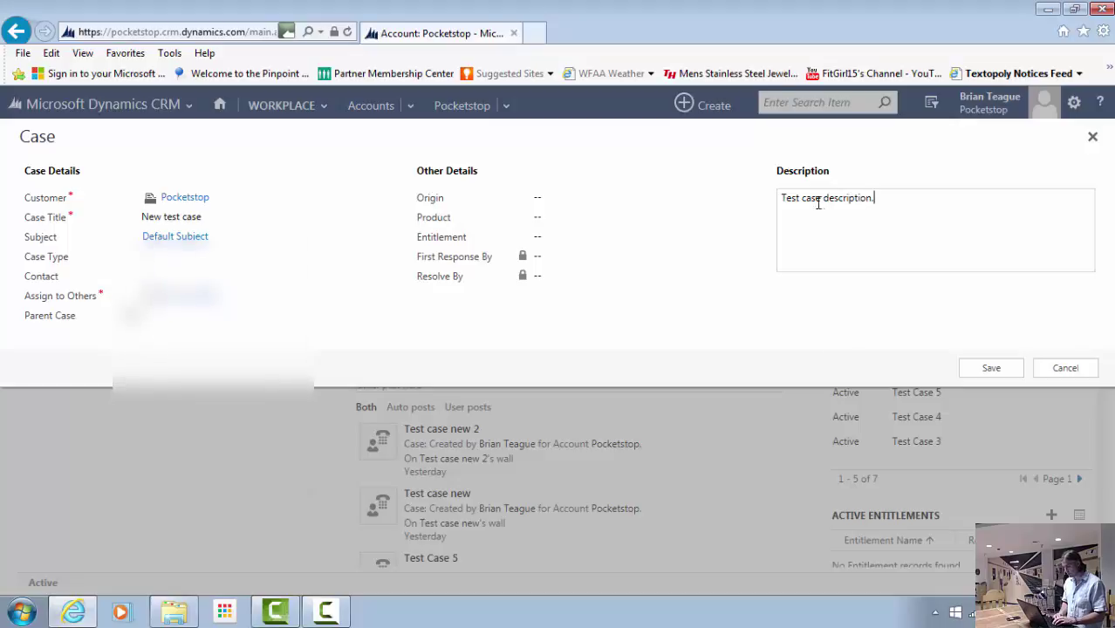
pyautogui.click(982, 382)
pyautogui.click(982, 382)
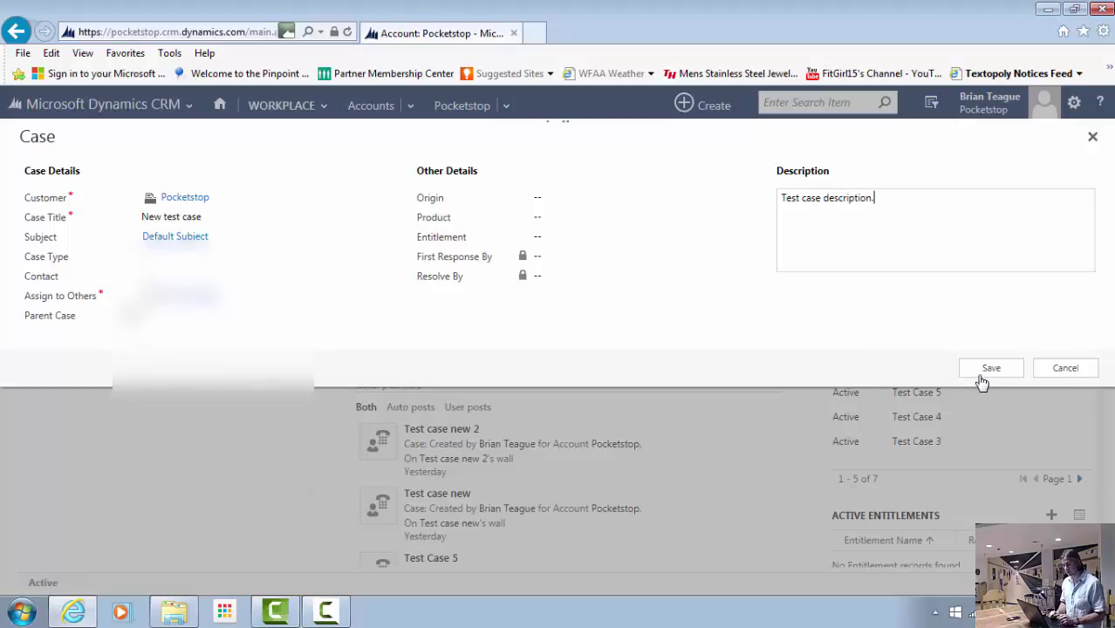